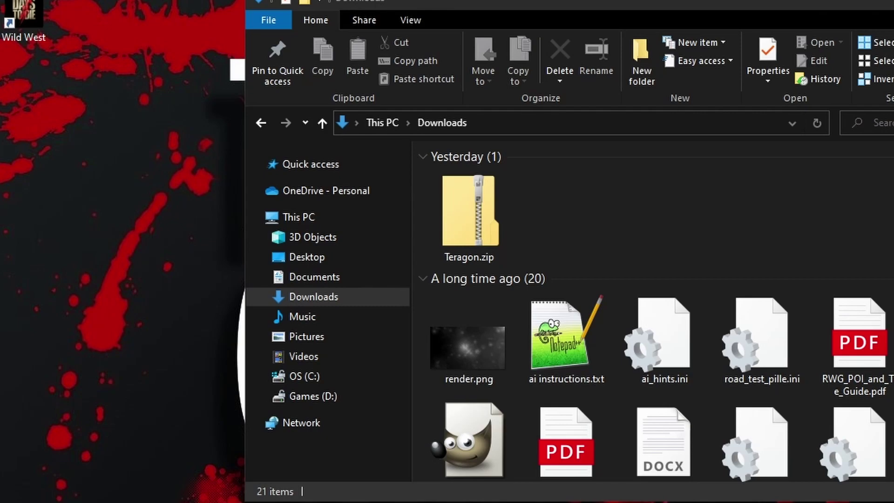
Step: Extract the Teragon folder from Teragon.zip in Downloads onto the desktop
{"action": "scroll", "coordinate": [544, 351], "scroll_direction": "down", "scroll_amount": 1}
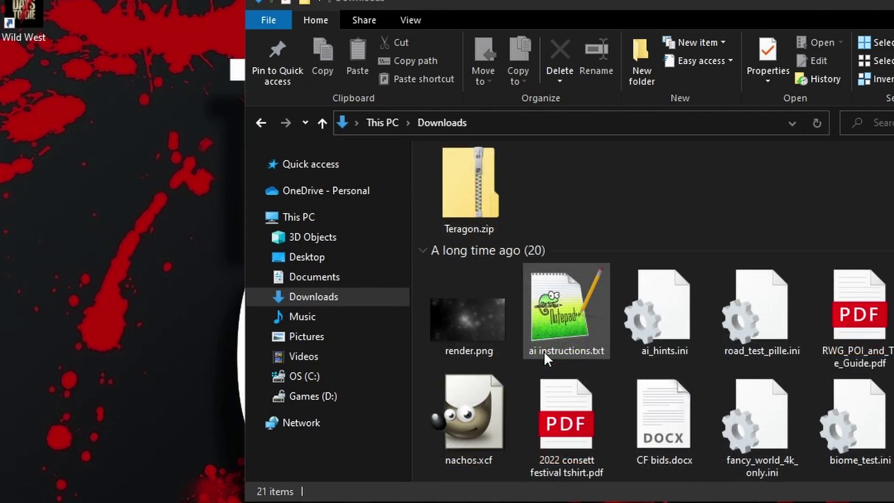
{"action": "double_click", "coordinate": [480, 171]}
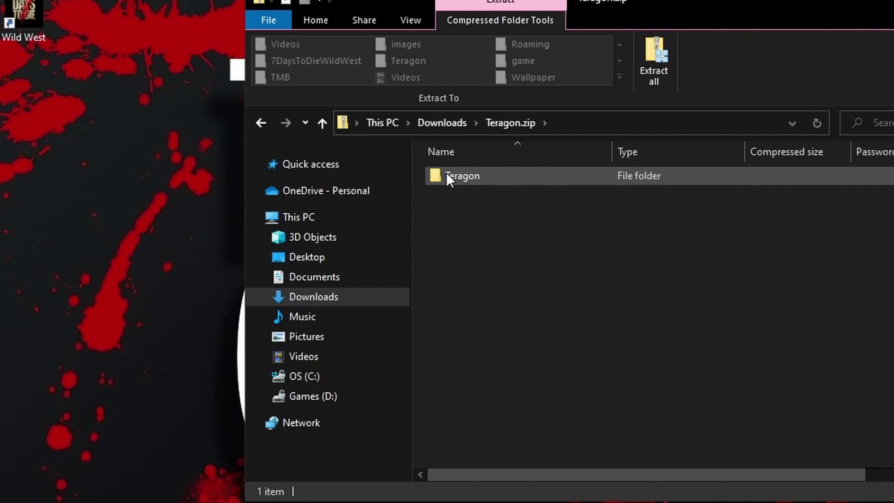
{"action": "left_click_drag", "start_coordinate": [446, 172], "coordinate": [154, 163]}
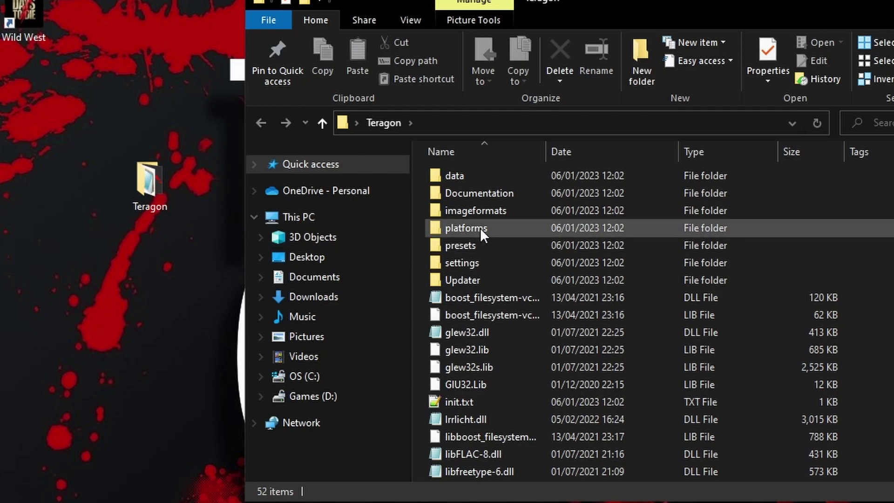
Step: Create a desktop shortcut to Teragon.exe from the extracted Teragon folder
{"action": "scroll", "coordinate": [482, 233], "scroll_direction": "down", "scroll_amount": 11}
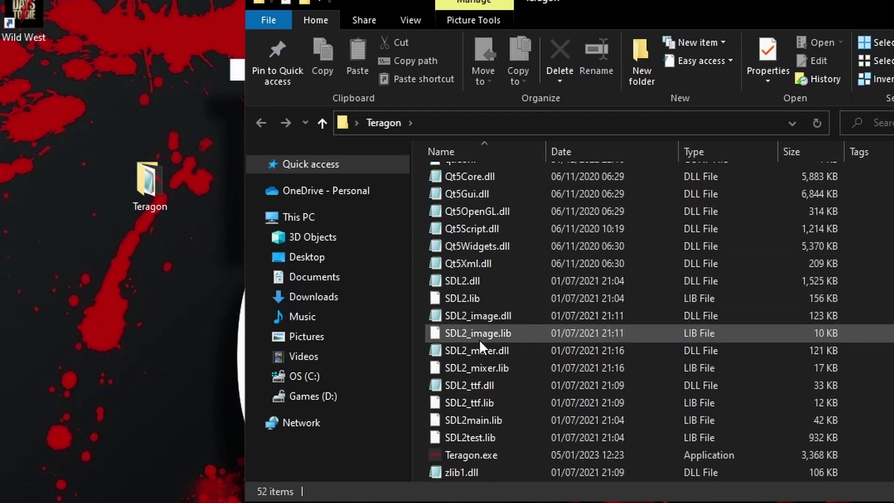
{"action": "left_click", "coordinate": [466, 455]}
{"action": "left_click_drag", "start_coordinate": [465, 455], "coordinate": [144, 252]}
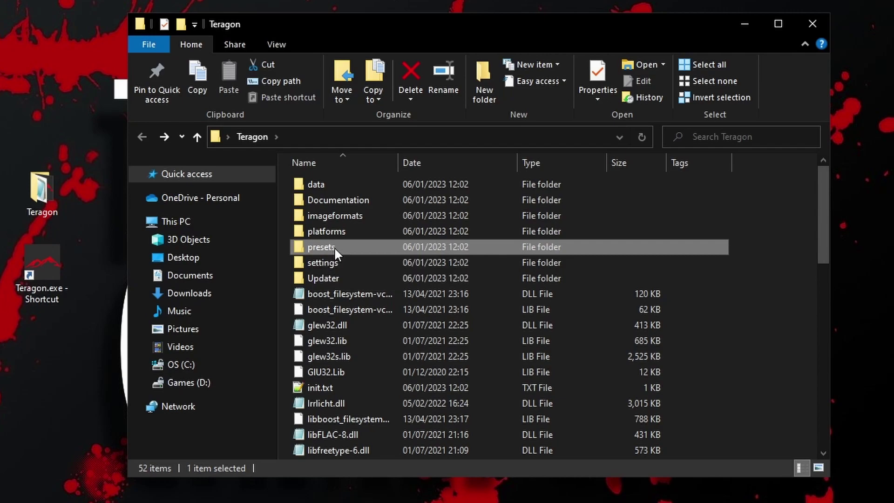
Step: Make a backup copy of the presets folder inside the Teragon folder
{"action": "left_click_drag", "start_coordinate": [334, 246], "coordinate": [731, 371]}
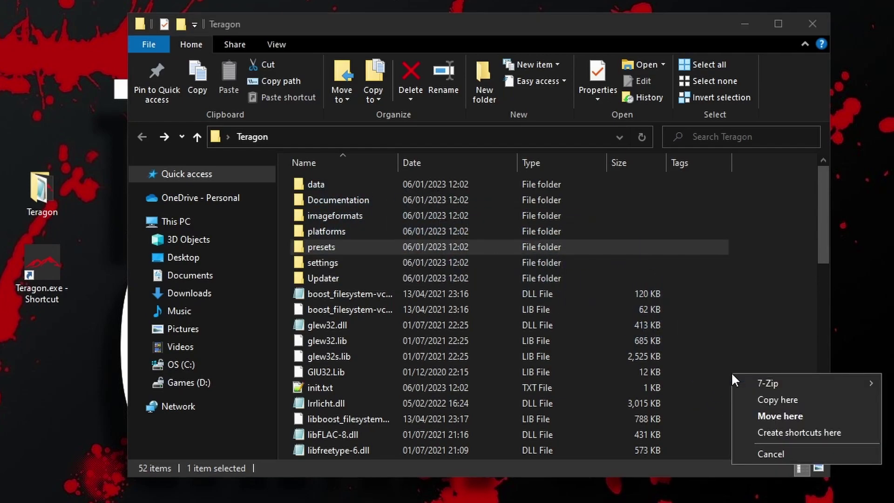
{"action": "left_click", "coordinate": [779, 399]}
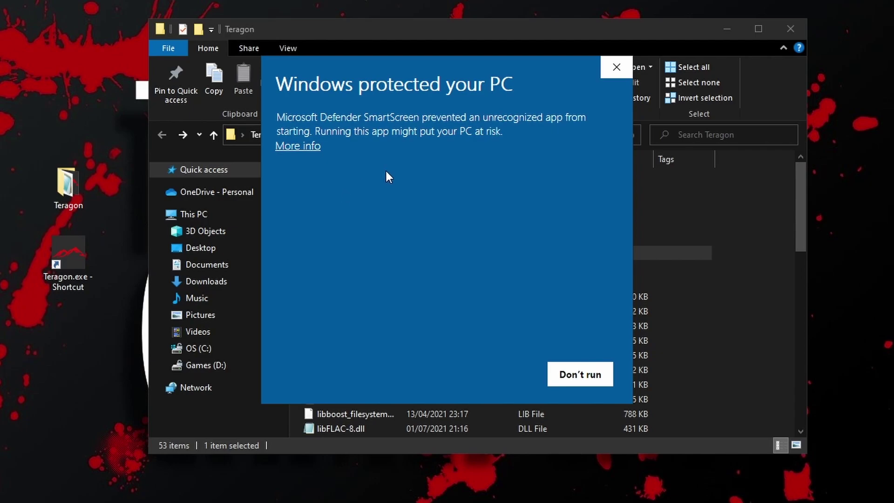
Step: Dismiss the SmartScreen warning and unblock Teragon.exe in its file properties
{"action": "left_click", "coordinate": [613, 70]}
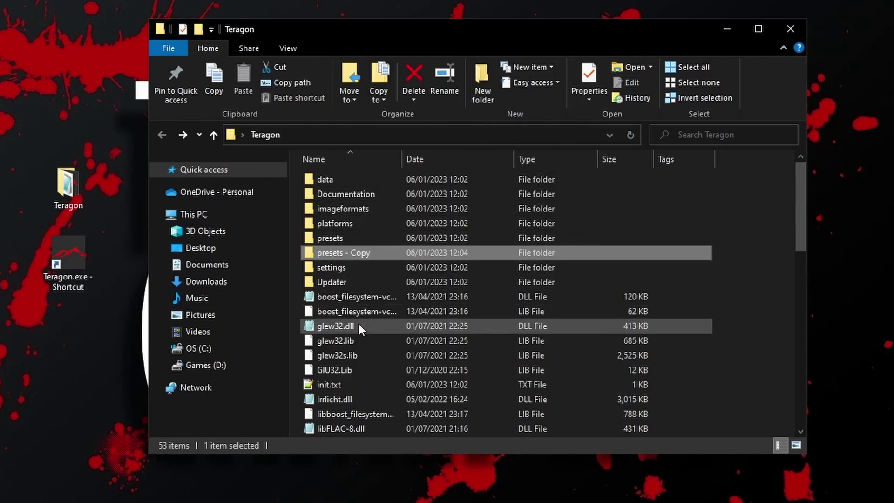
{"action": "scroll", "coordinate": [359, 323], "scroll_direction": "down", "scroll_amount": 7}
{"action": "scroll", "coordinate": [352, 344], "scroll_direction": "down", "scroll_amount": 3}
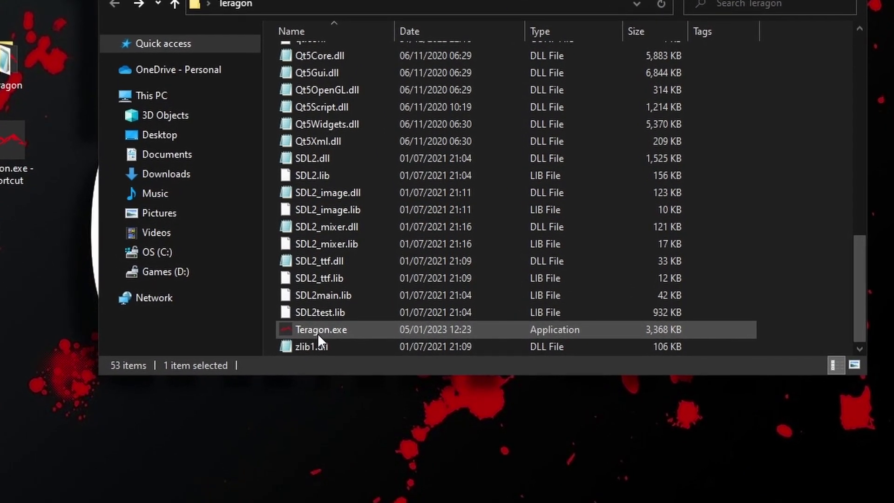
{"action": "right_click", "coordinate": [308, 286]}
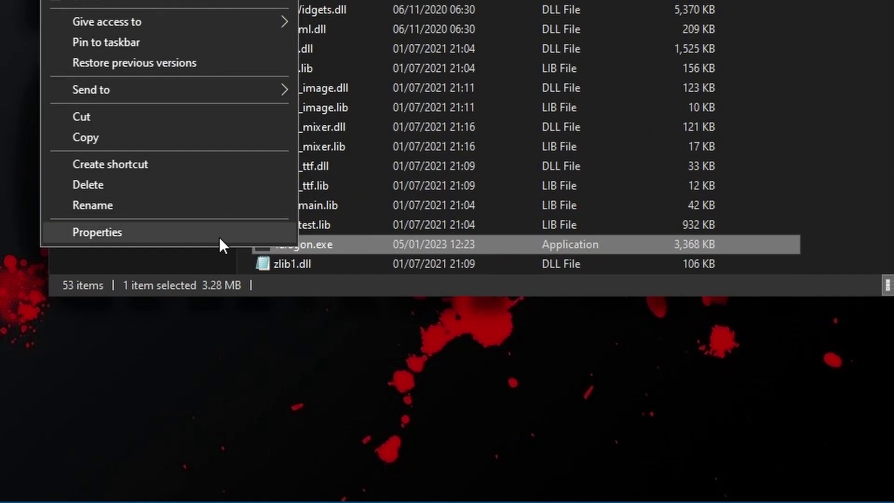
{"action": "left_click", "coordinate": [175, 231]}
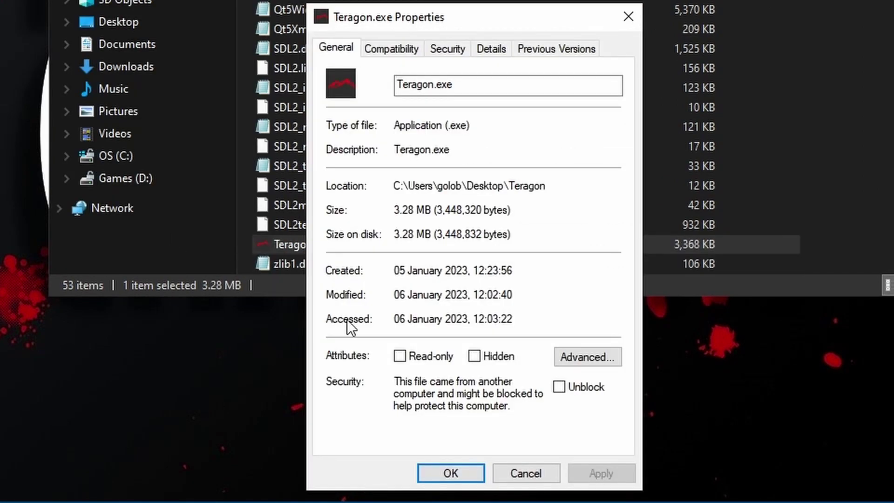
{"action": "left_click", "coordinate": [559, 387]}
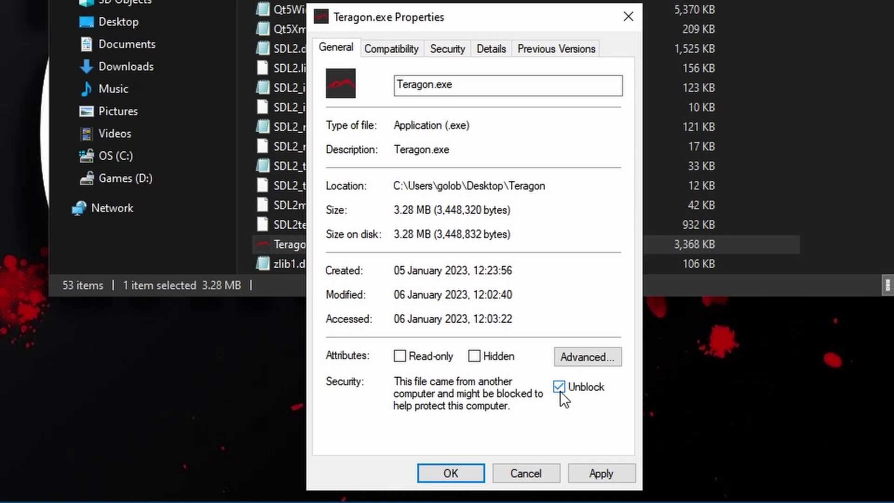
{"action": "left_click", "coordinate": [591, 473]}
{"action": "left_click", "coordinate": [471, 470]}
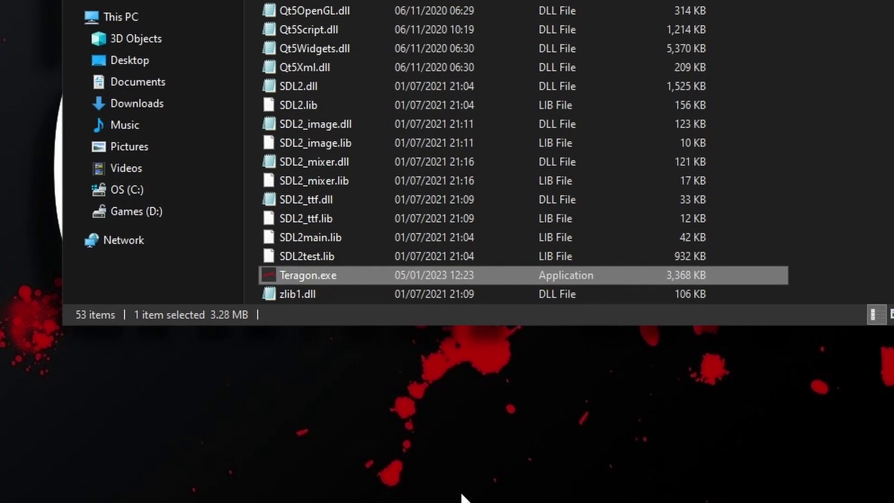
Step: Launch Teragon from its desktop shortcut and load the preset world generator 1.ini
{"action": "double_click", "coordinate": [27, 211]}
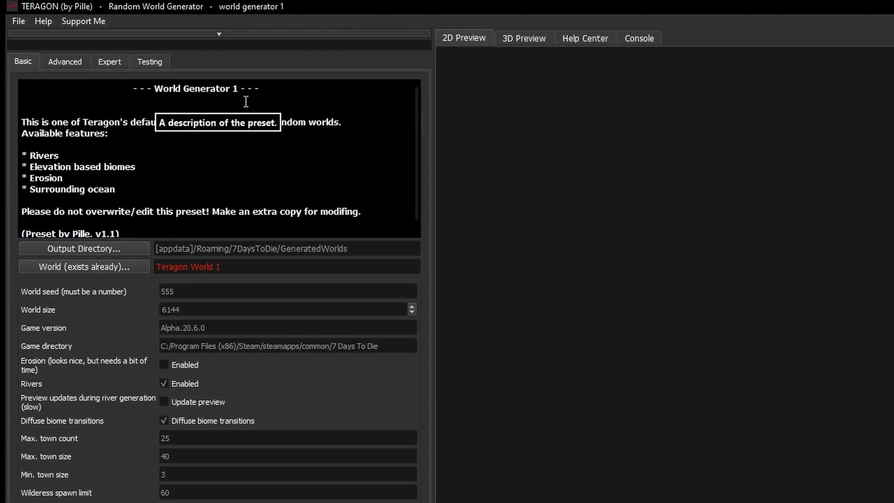
{"action": "left_click", "coordinate": [19, 21]}
{"action": "left_click", "coordinate": [52, 54]}
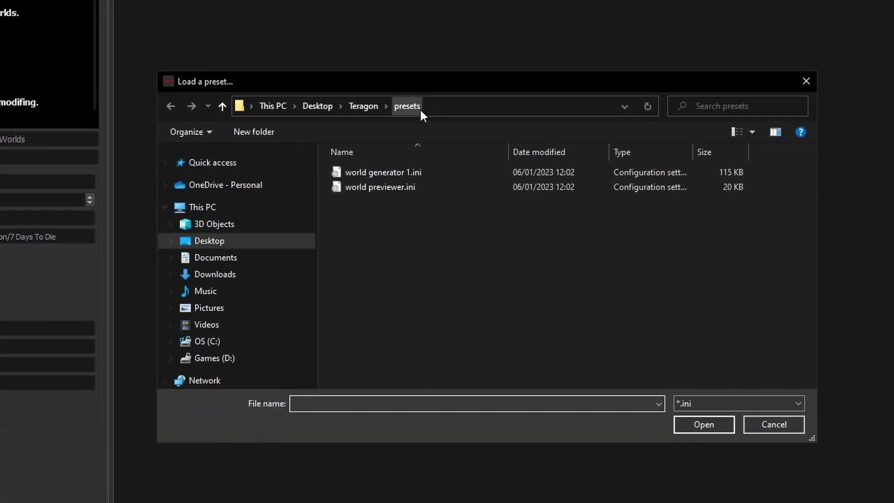
{"action": "left_click", "coordinate": [392, 174]}
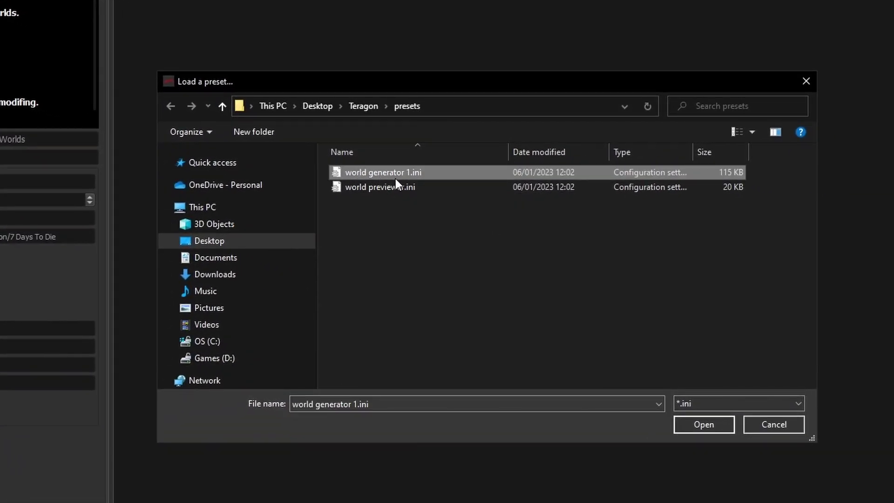
{"action": "left_click", "coordinate": [702, 425]}
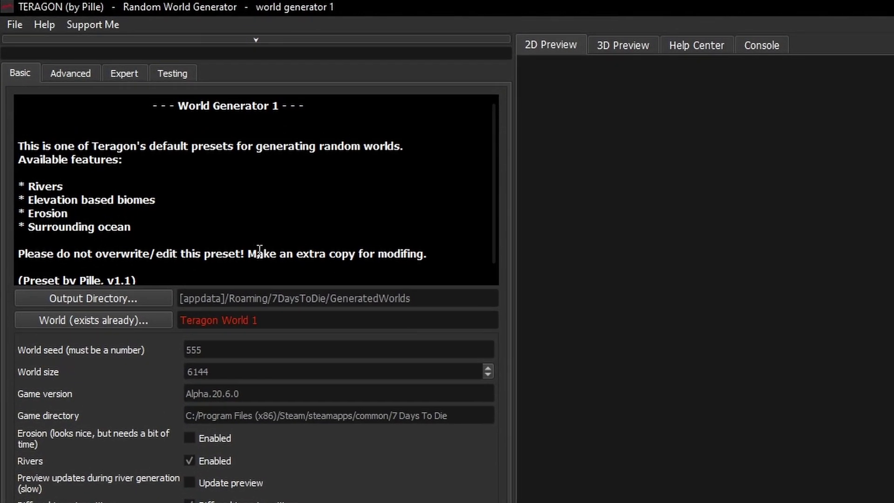
Step: Save the loaded preset as a new copy named TMB generator 1 in the presets folder
{"action": "left_click", "coordinate": [13, 24]}
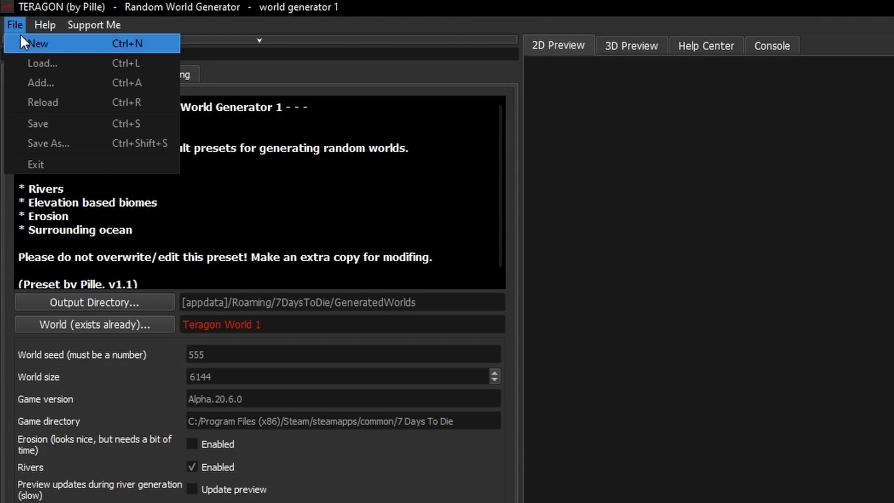
{"action": "left_click", "coordinate": [58, 144]}
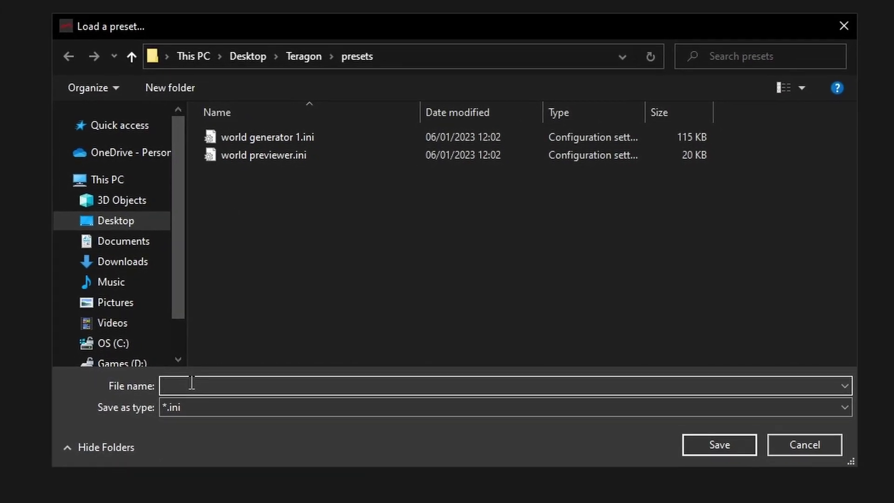
{"action": "type", "text": "TMB generator 1"}
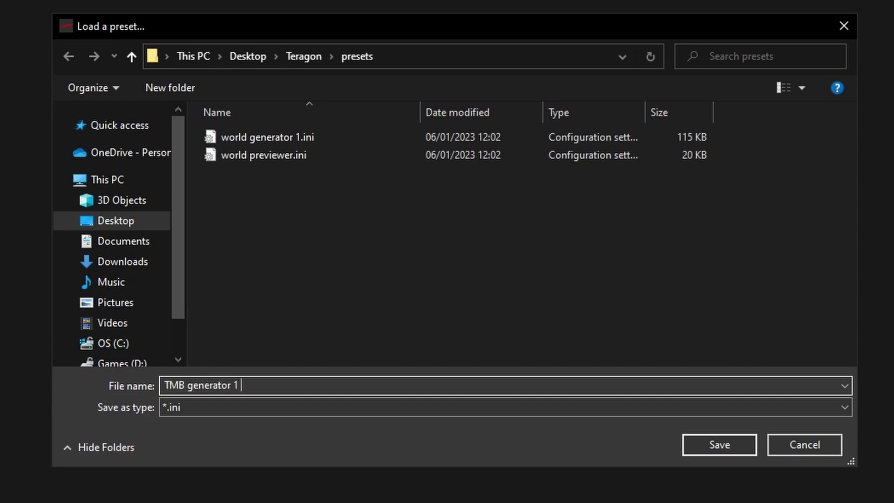
{"action": "key", "text": "BackSpace"}
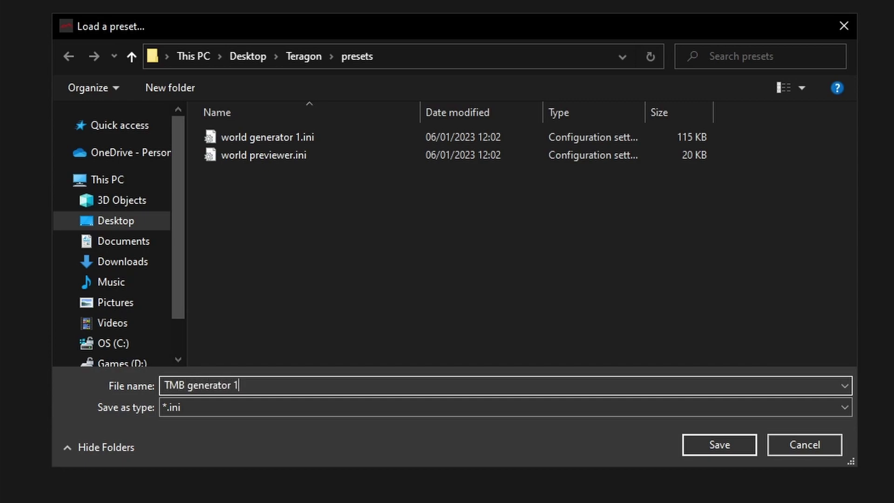
{"action": "left_click", "coordinate": [716, 444]}
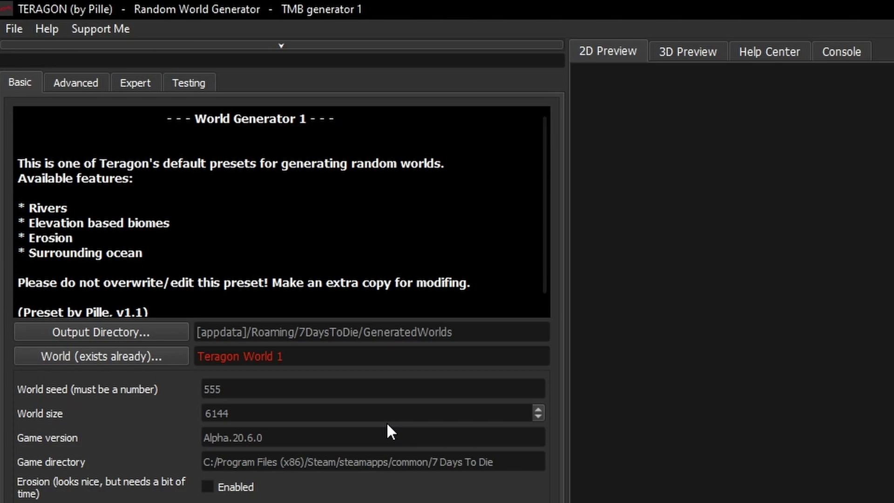
Step: Rename the output world to Teragon World TMB
{"action": "scroll", "coordinate": [395, 222], "scroll_direction": "down", "scroll_amount": 1}
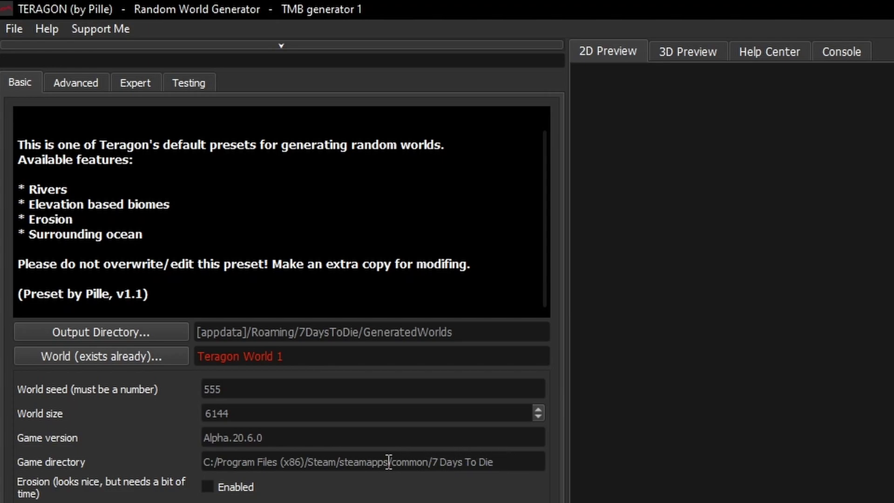
{"action": "left_click", "coordinate": [279, 356]}
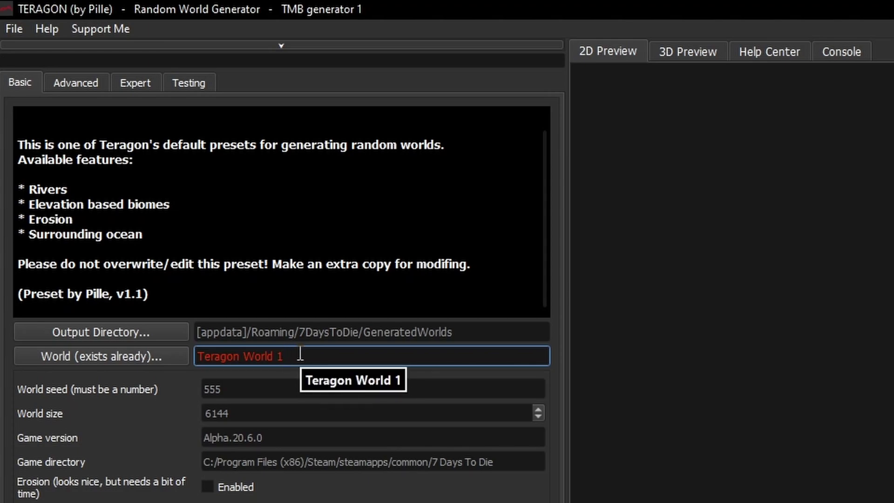
{"action": "key", "text": "BackSpace"}
{"action": "type", "text": "TMB"}
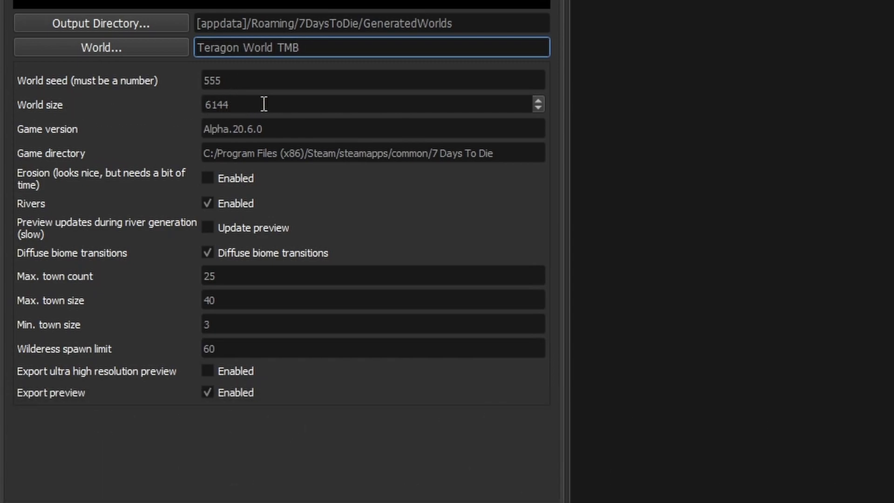
Step: Set the world size to 4096 and disable rivers
{"action": "left_click", "coordinate": [538, 107]}
{"action": "left_click", "coordinate": [539, 108]}
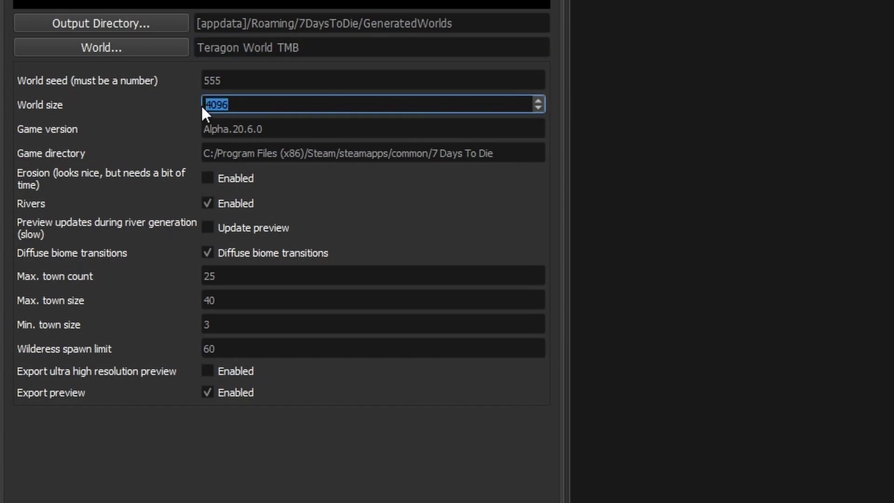
{"action": "left_click", "coordinate": [242, 104]}
{"action": "left_click", "coordinate": [208, 204]}
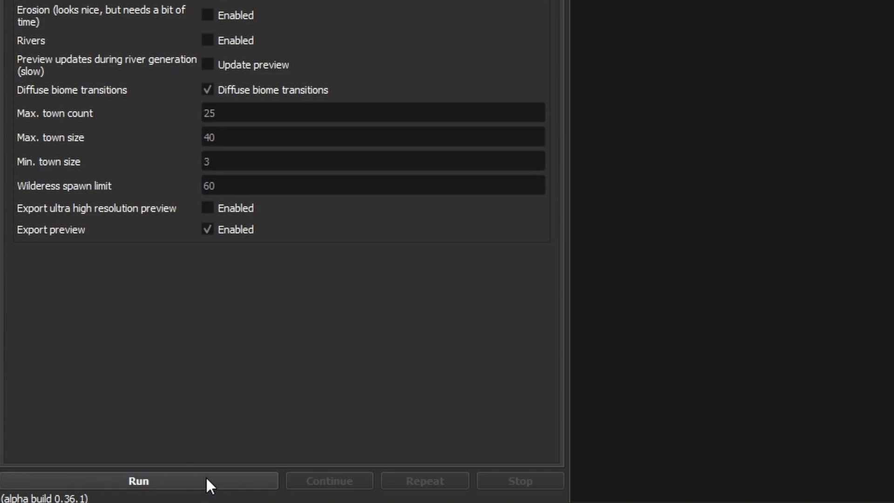
Step: Run the world generation and continue it through road creation, acknowledging the progress and completion messages
{"action": "left_click", "coordinate": [205, 476]}
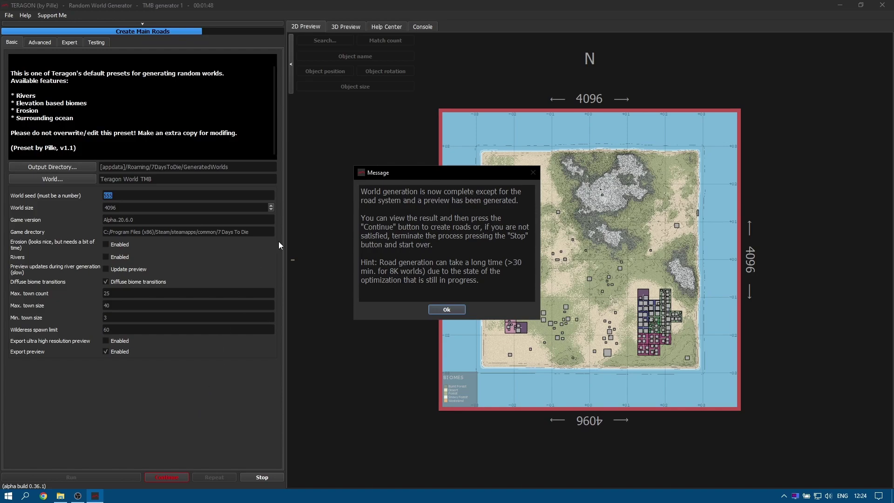
{"action": "left_click_drag", "start_coordinate": [499, 173], "coordinate": [427, 164]}
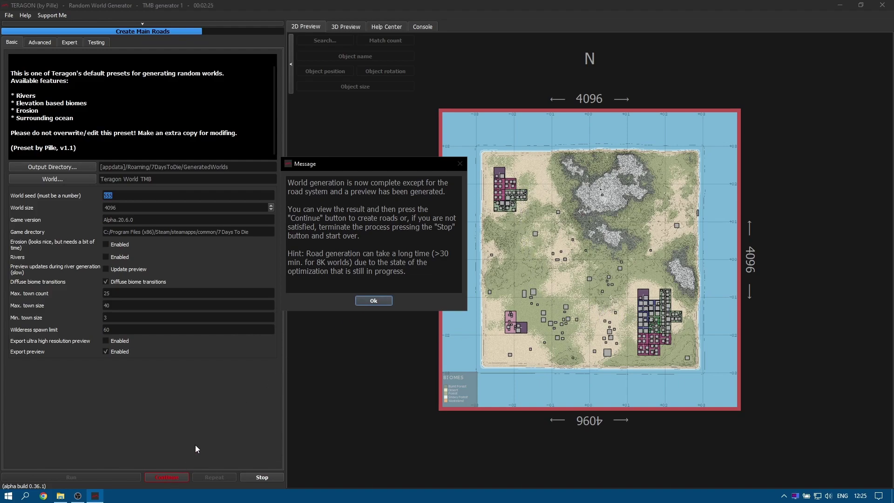
{"action": "left_click", "coordinate": [373, 301]}
{"action": "left_click", "coordinate": [373, 301]}
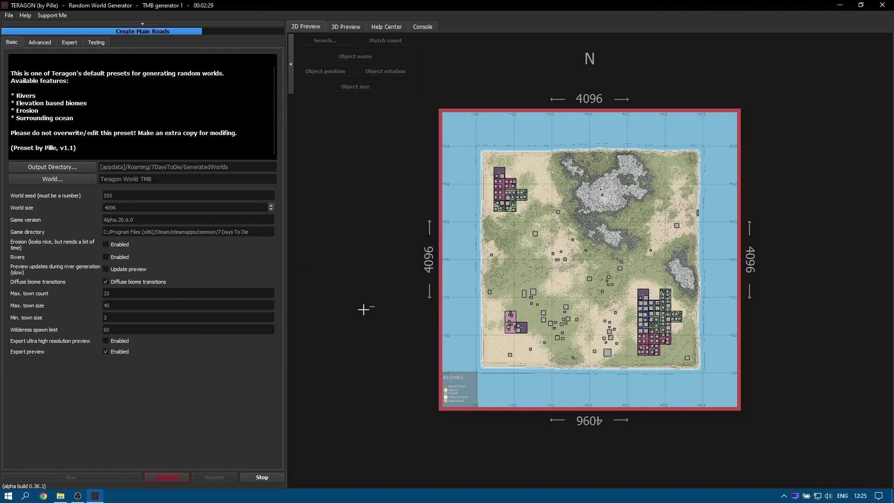
{"action": "left_click", "coordinate": [174, 476]}
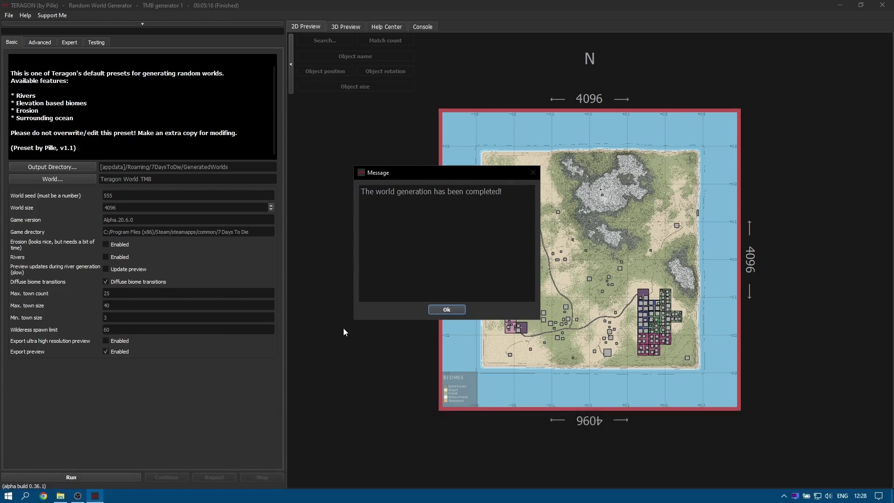
{"action": "left_click", "coordinate": [447, 310]}
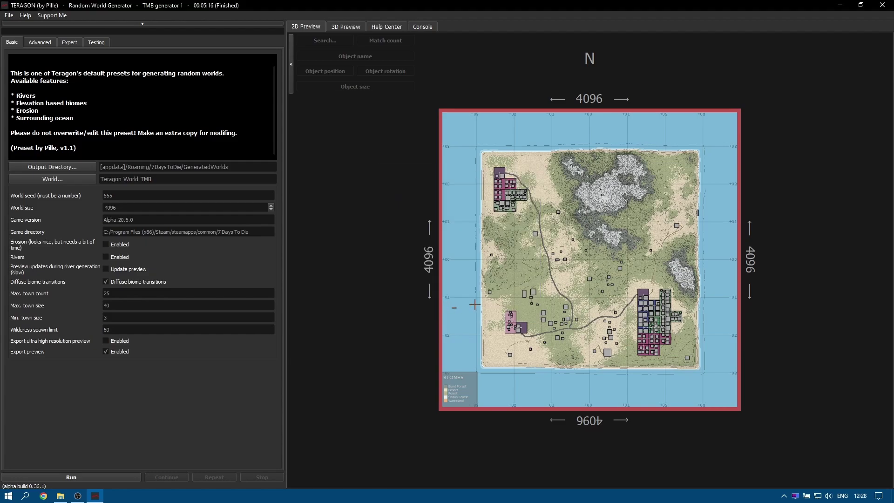
Step: Examine the roads, points of interest and biome transitions of the generated world up close in the 2D preview
{"action": "scroll", "coordinate": [569, 283], "scroll_direction": "up", "scroll_amount": 3}
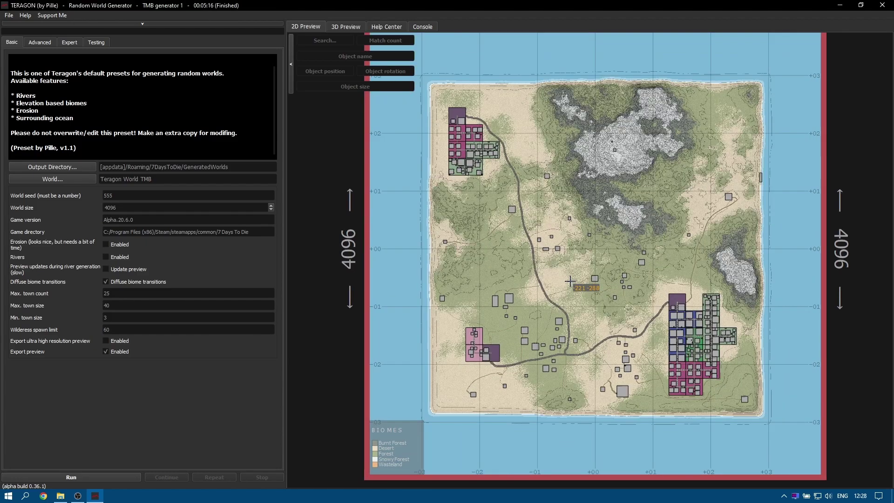
{"action": "scroll", "coordinate": [539, 259], "scroll_direction": "up", "scroll_amount": 5}
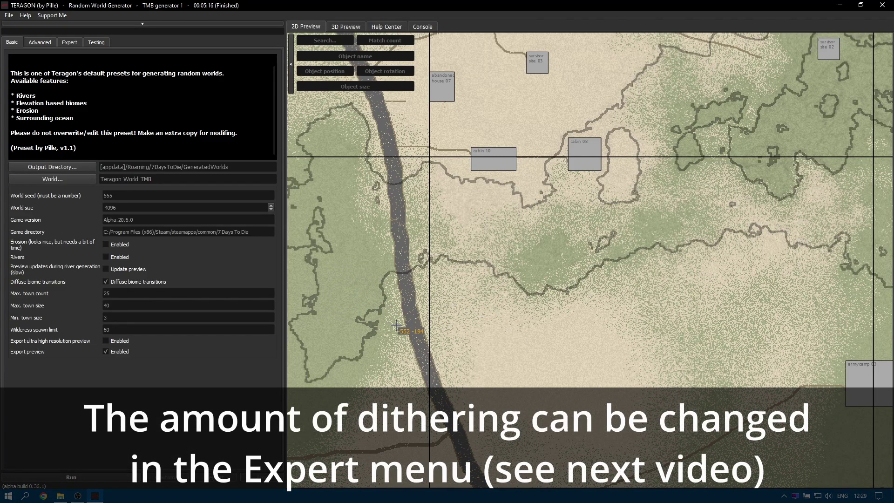
{"action": "scroll", "coordinate": [559, 326], "scroll_direction": "down", "scroll_amount": 2}
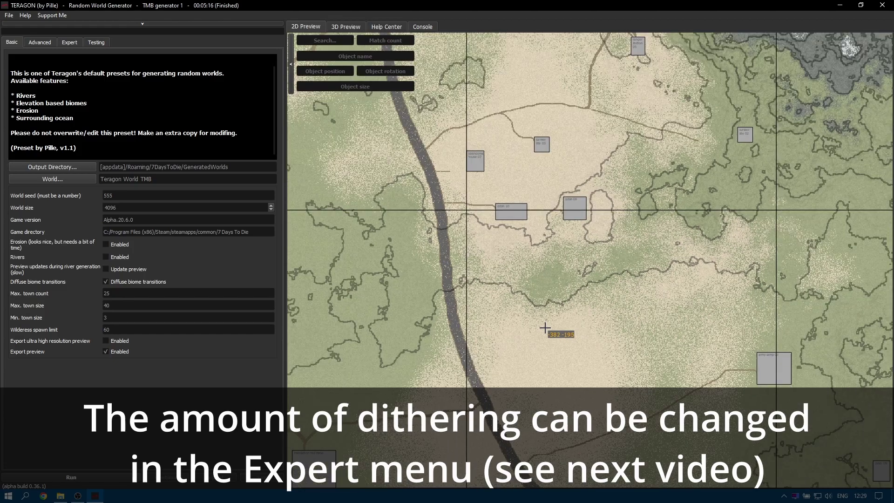
Step: Inspect the details of the cabin 08 and cabin 10 points of interest near the map's horizontal centre line
{"action": "scroll", "coordinate": [574, 281], "scroll_direction": "up", "scroll_amount": 3}
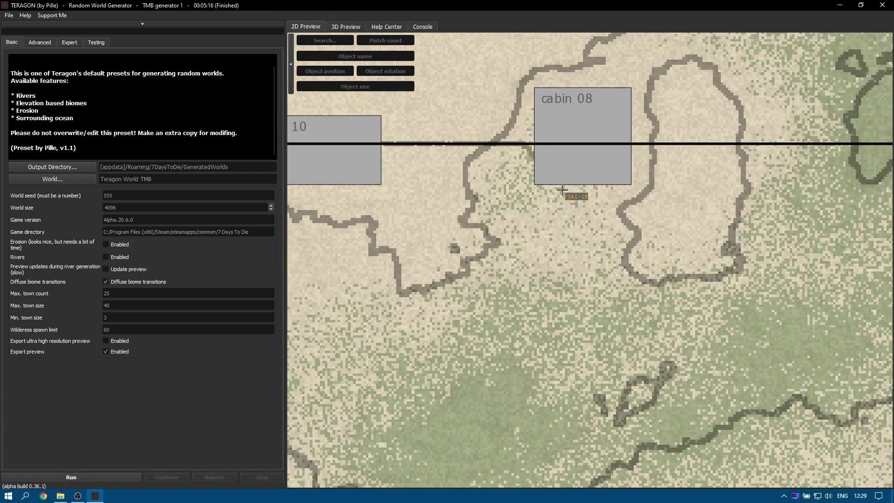
{"action": "left_click_drag", "start_coordinate": [596, 205], "coordinate": [554, 298]}
{"action": "left_click", "coordinate": [549, 241]}
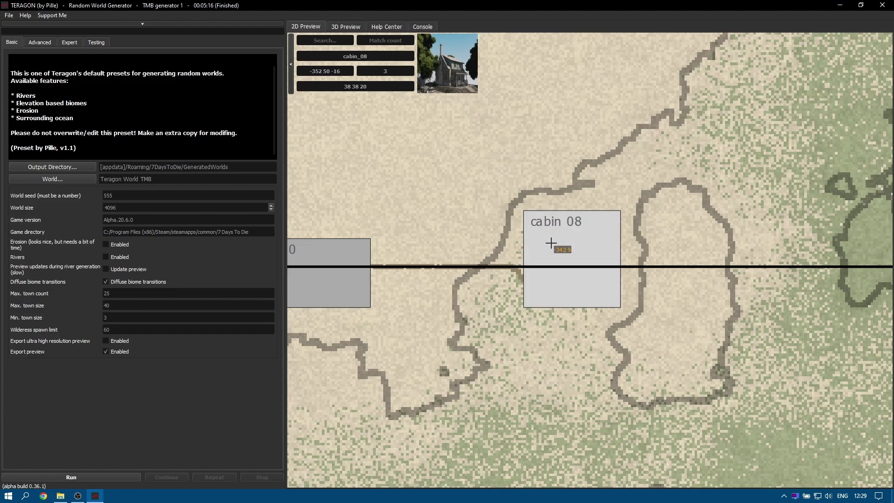
{"action": "left_click", "coordinate": [353, 257]}
{"action": "scroll", "coordinate": [363, 256], "scroll_direction": "down", "scroll_amount": 4}
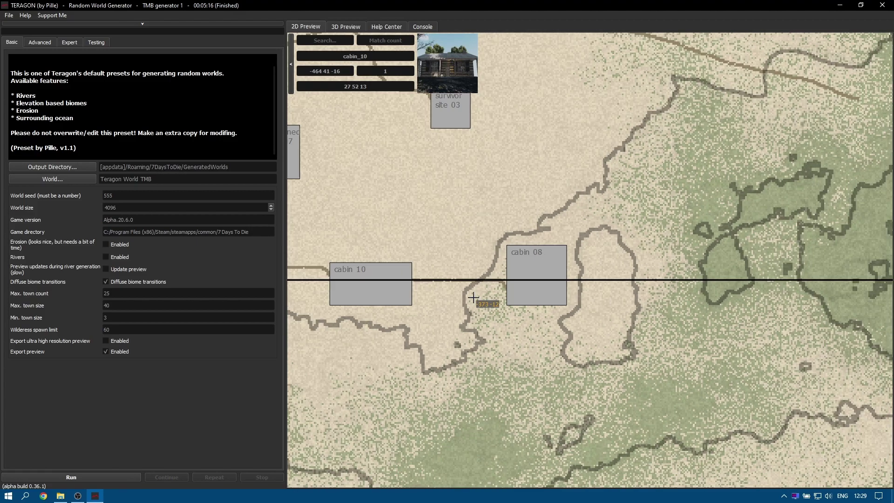
Step: Examine the snowy mountains, the southeastern city and the overall layout of the generated world in the 2D preview
{"action": "scroll", "coordinate": [610, 293], "scroll_direction": "down", "scroll_amount": 3}
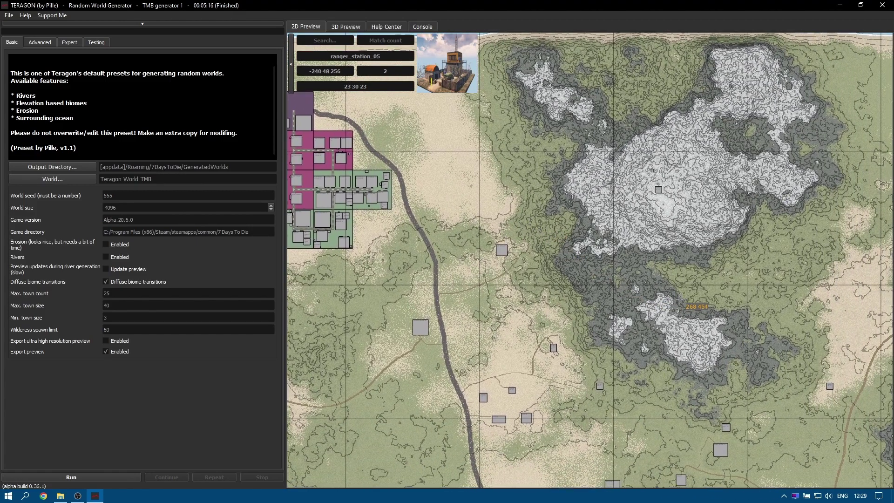
{"action": "scroll", "coordinate": [560, 248], "scroll_direction": "up", "scroll_amount": 3}
{"action": "key", "text": "Down"}
{"action": "key", "text": "Down"}
{"action": "key", "text": "Down"}
{"action": "key", "text": "Down"}
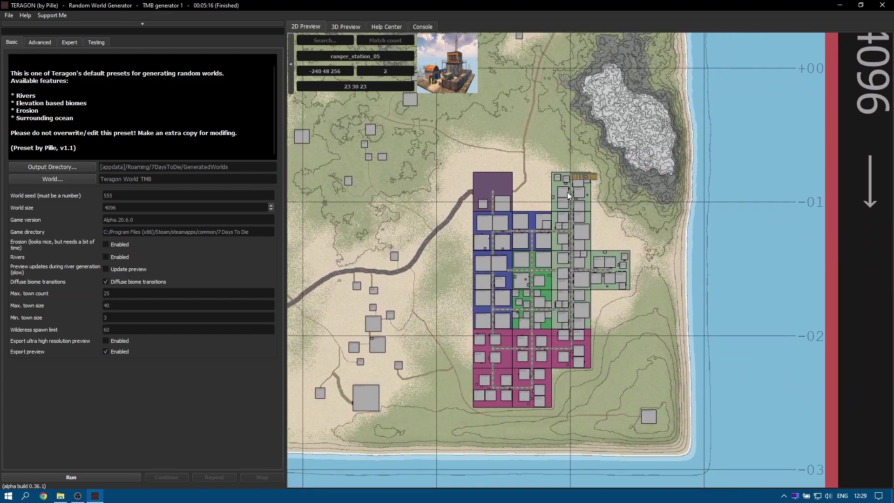
{"action": "scroll", "coordinate": [466, 262], "scroll_direction": "down", "scroll_amount": 5}
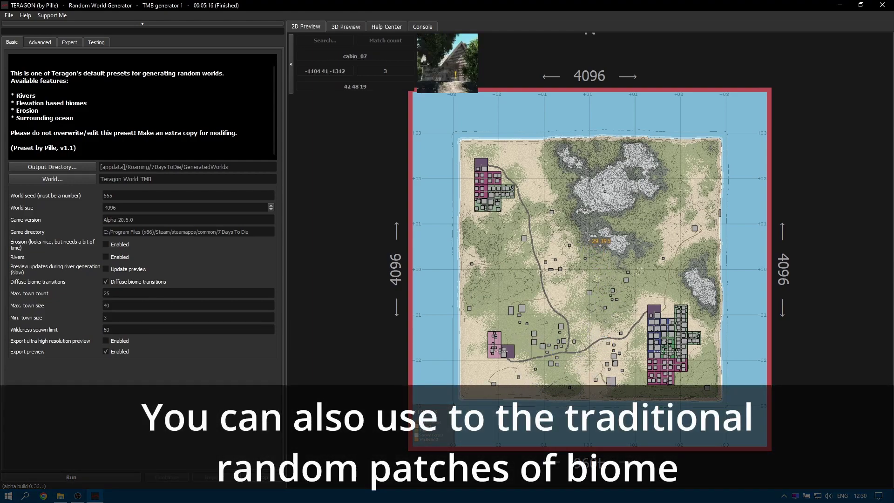
{"action": "scroll", "coordinate": [603, 196], "scroll_direction": "up", "scroll_amount": 3}
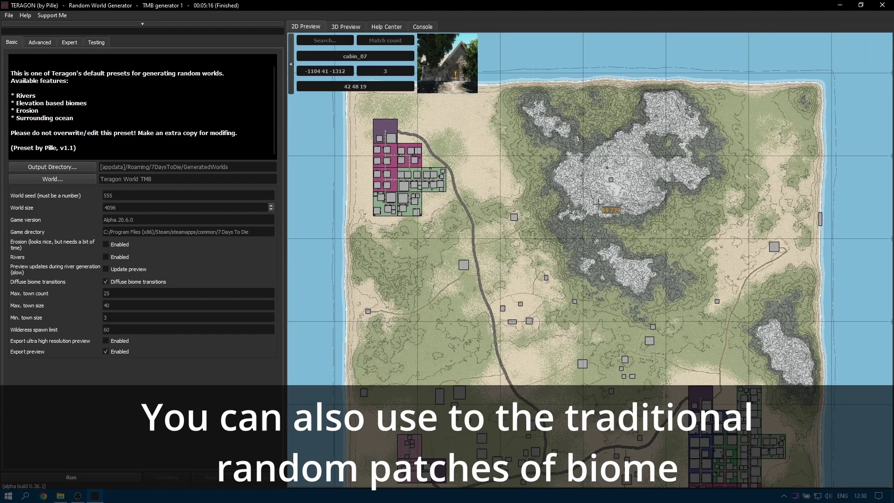
{"action": "scroll", "coordinate": [603, 196], "scroll_direction": "down", "scroll_amount": 1}
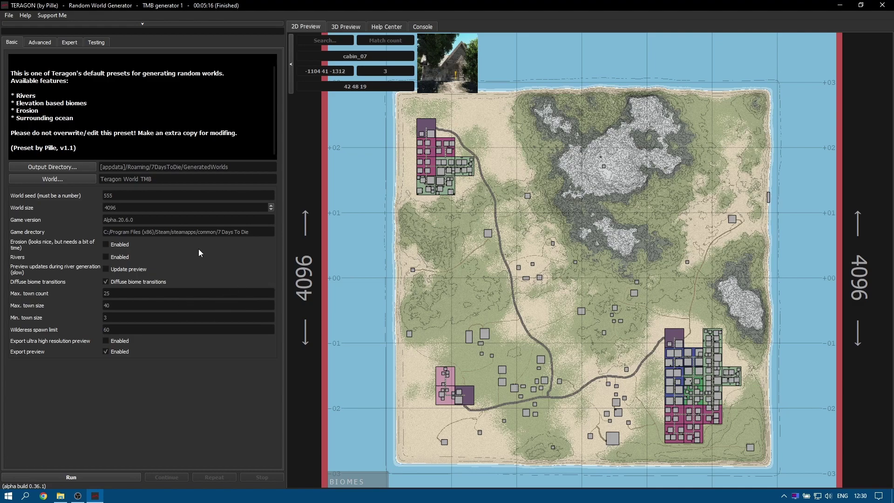
Step: Save the current generator settings over the existing preset file TMB generator 1.ini
{"action": "left_click", "coordinate": [9, 15]}
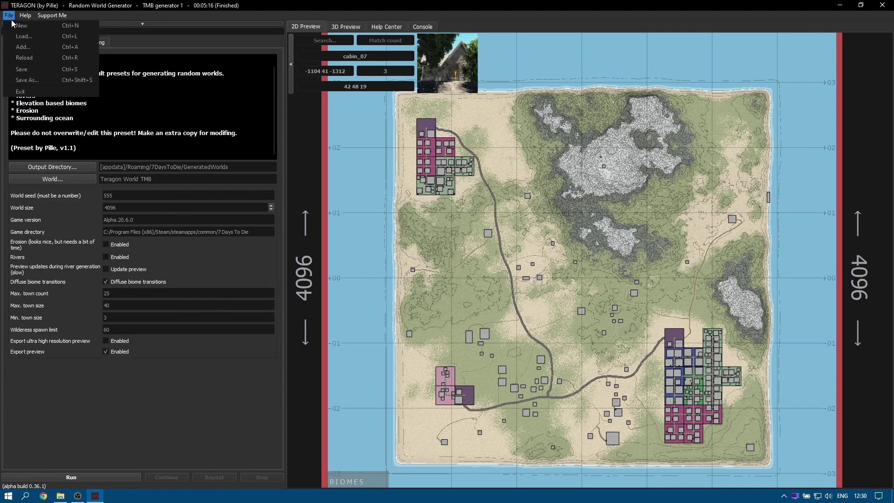
{"action": "left_click", "coordinate": [34, 79]}
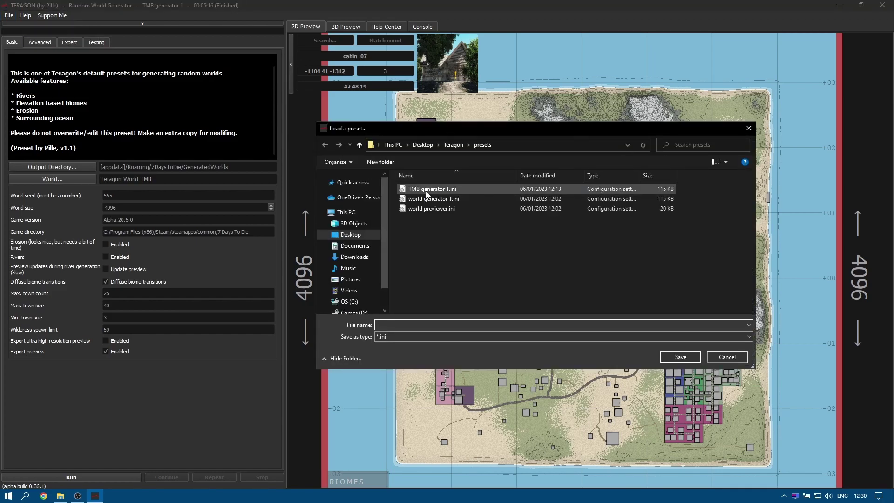
{"action": "double_click", "coordinate": [466, 190]}
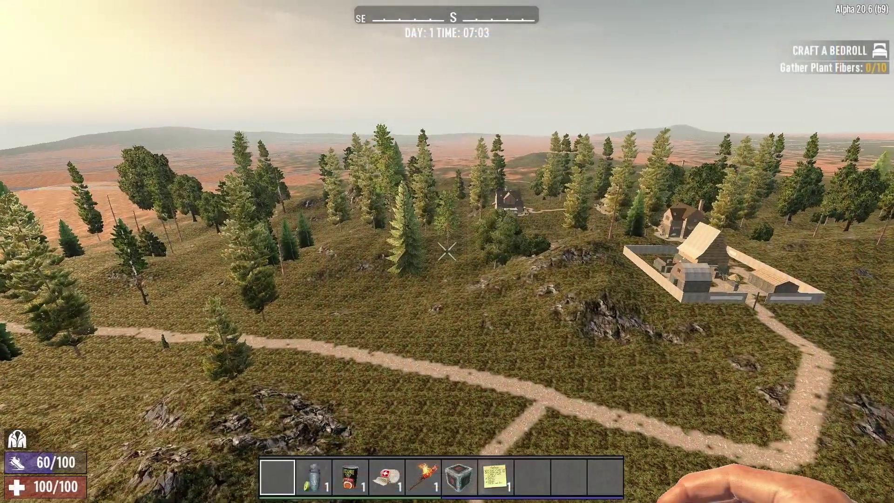
{"action": "key", "text": "w"}
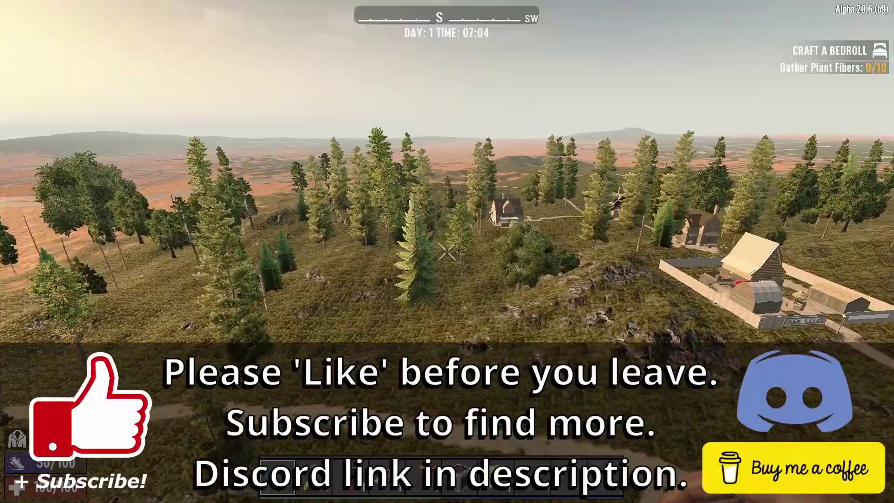